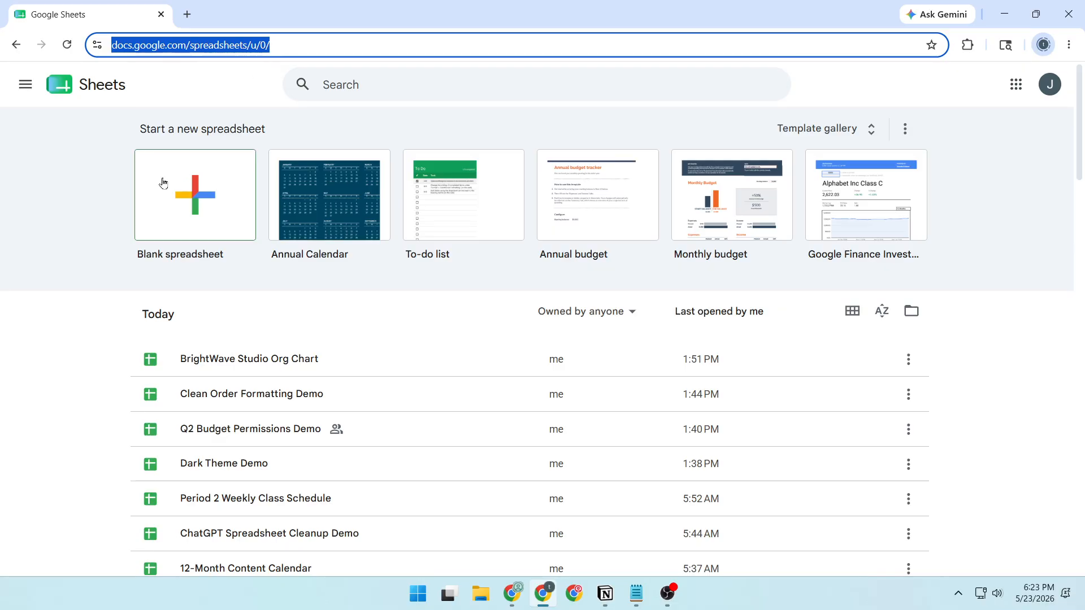
# Step: Create a blank spreadsheet, dismiss the pre-built tables suggestions, and enter the title "Event Launch Checklist" in A1
pyautogui.click(204, 205)
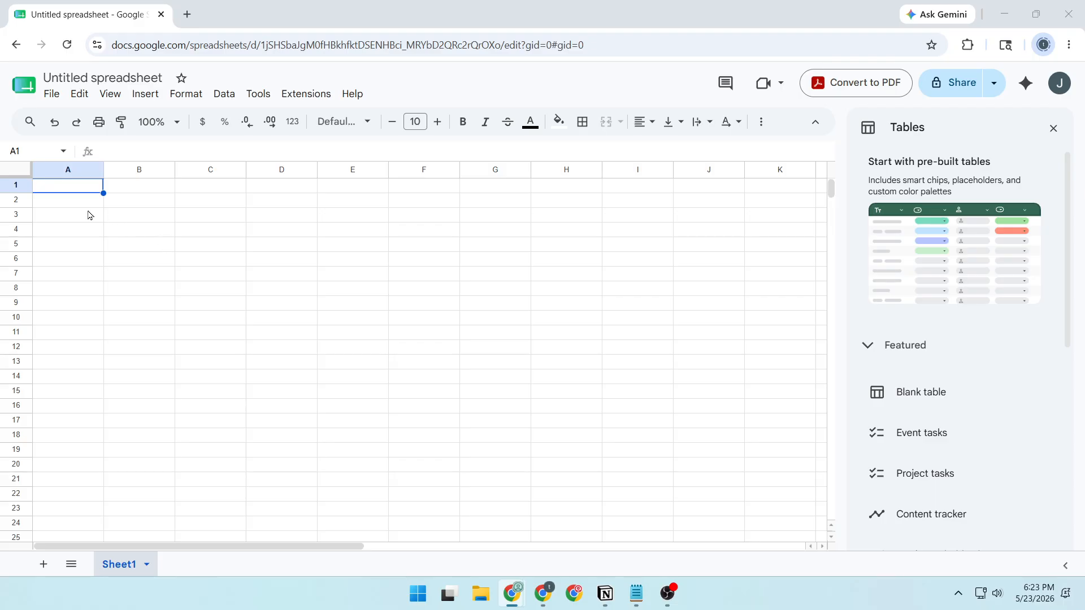
pyautogui.click(1053, 128)
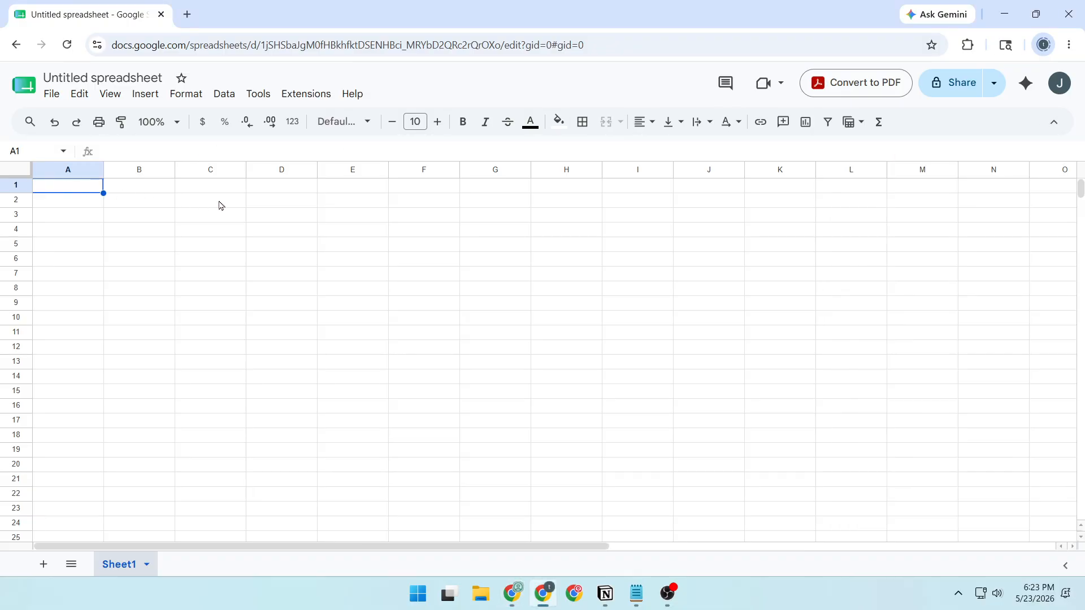
pyautogui.write('Event Launch Checklist')
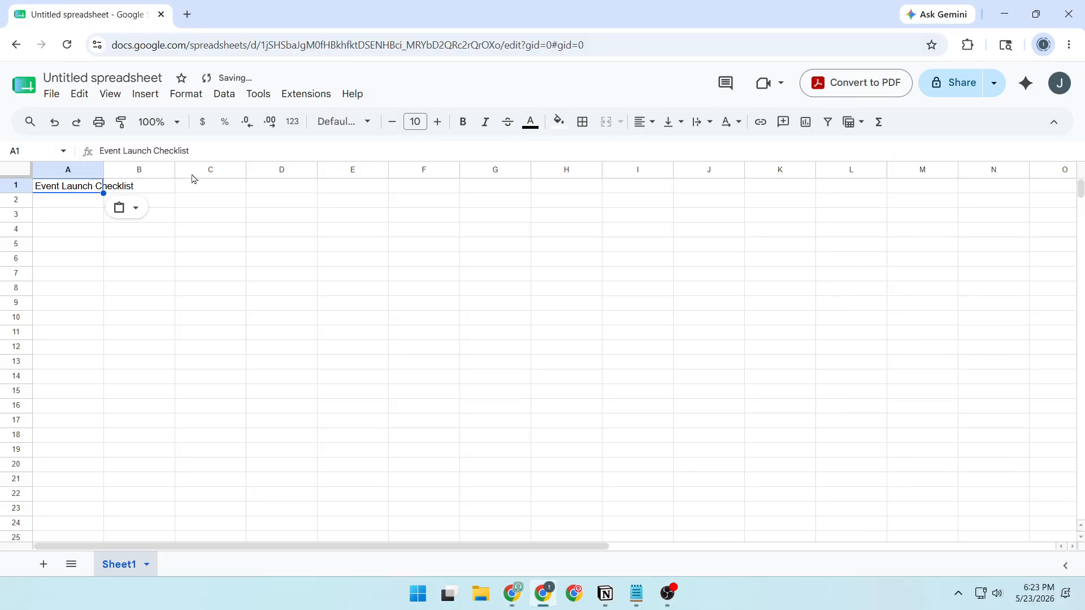
# Step: Rename the spreadsheet file as "Event Launch Checklist"
pyautogui.doubleClick(118, 78)
pyautogui.hotkey('ctrl', 'a')
pyautogui.write('Event Launch Checklist')
pyautogui.press('Return')
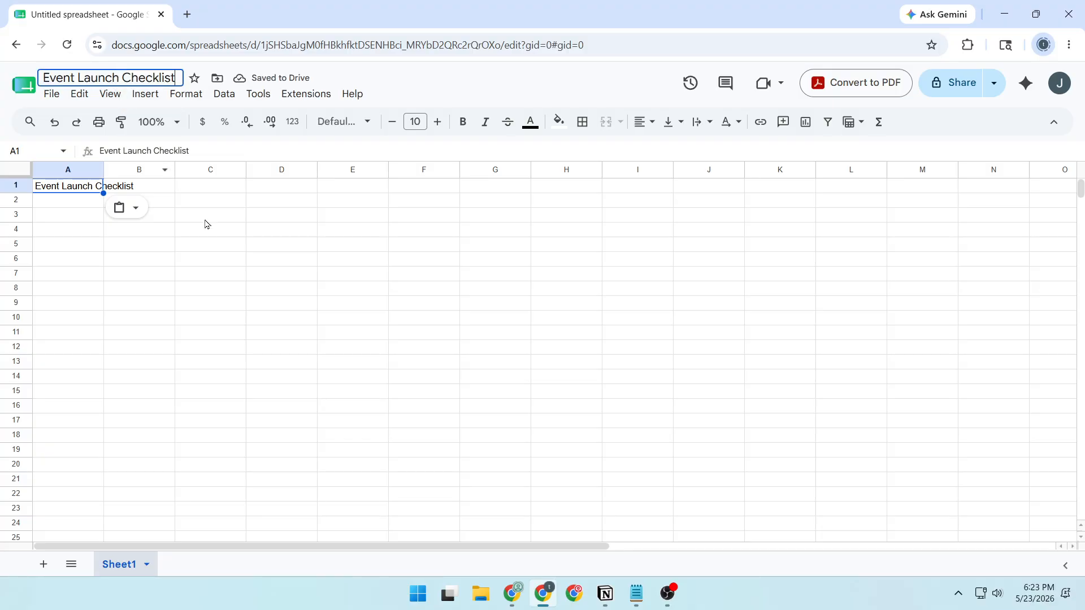
pyautogui.click(205, 219)
# Step: Enter headers Done and Task in A3:B3 and list Confirm venue, Send speaker reminders, Finalize slide deck, Schedule social posts, Print attendee badges, Pack welcome kits in B4:B9
pyautogui.click(53, 218)
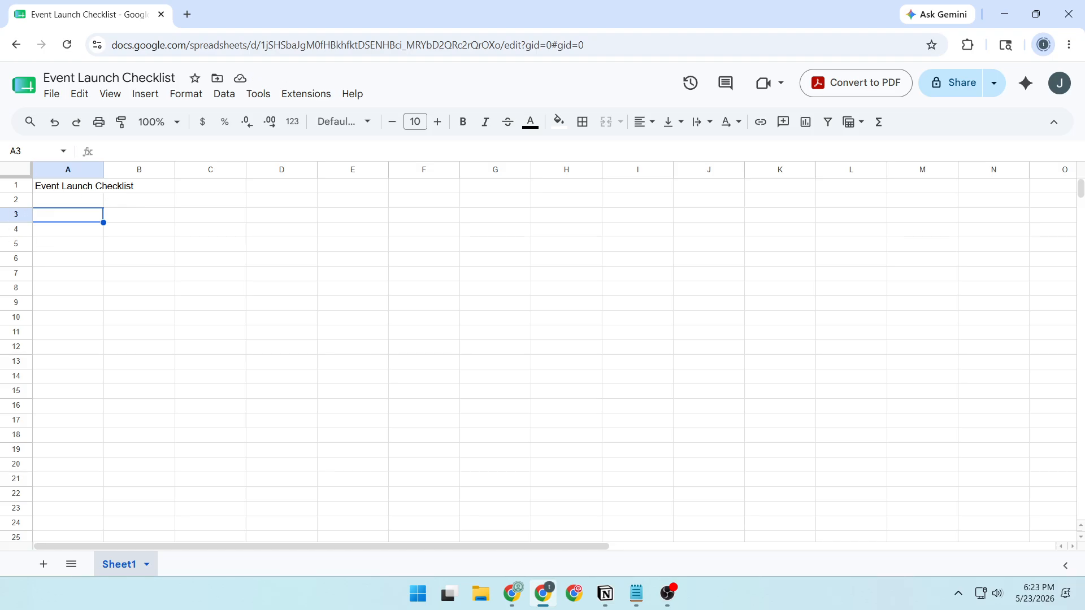
pyautogui.hotkey('alt', 'Tab')
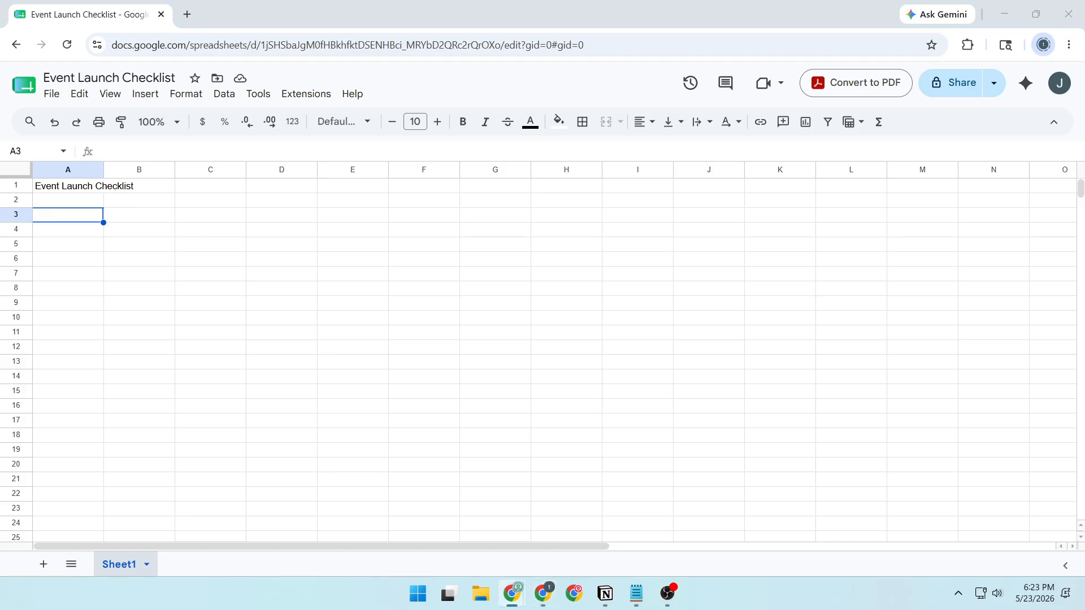
pyautogui.click(70, 219)
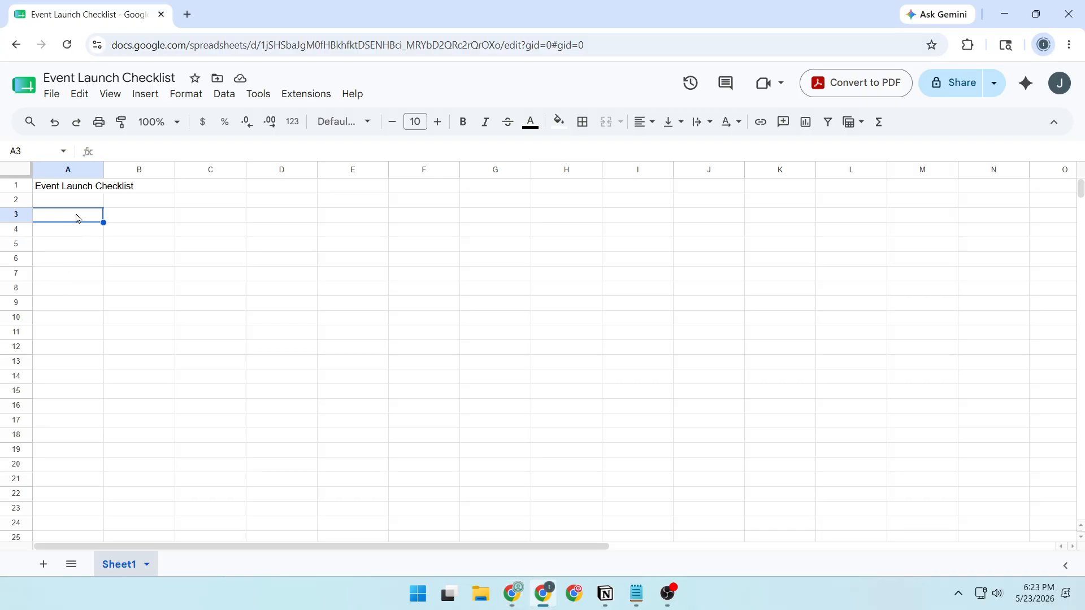
pyautogui.write('Done\tTask \tConfirm venue \tSend speaker reminders \tFinalize slide deck \tSchedule social posts \tPrint attendee badges \tPack welcome kits')
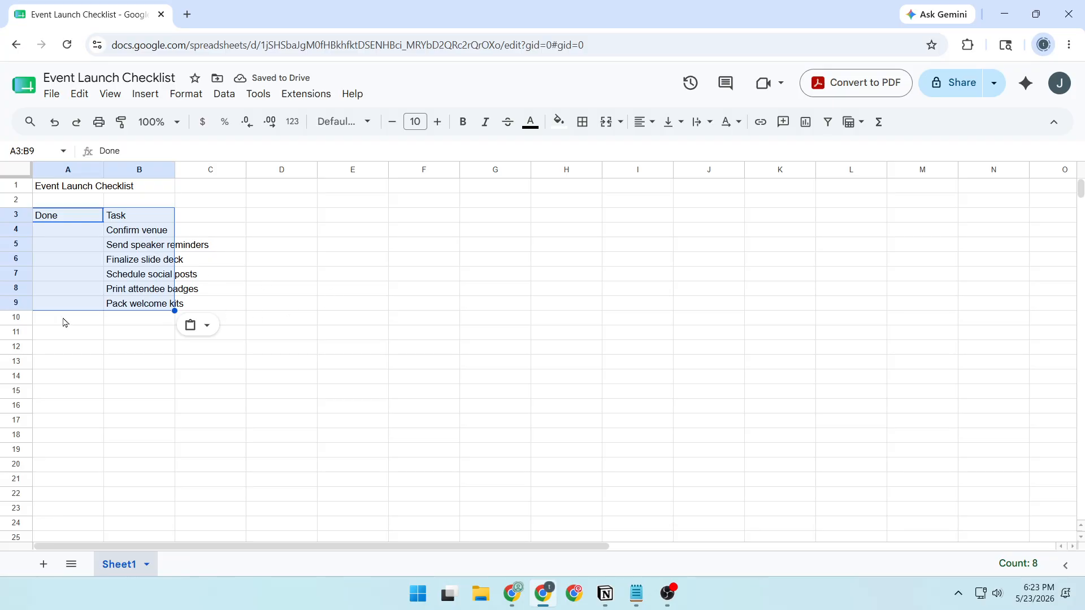
# Step: Insert checkboxes in the Done column beside all six tasks, in A4:A9
pyautogui.moveTo(77, 236); pyautogui.dragTo(72, 302)
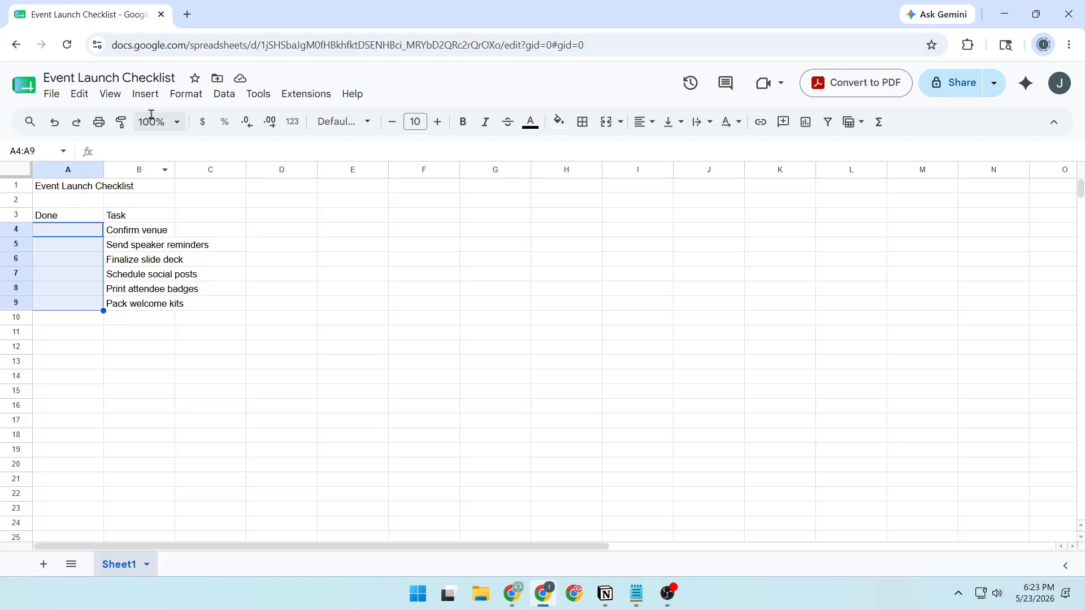
pyautogui.click(151, 96)
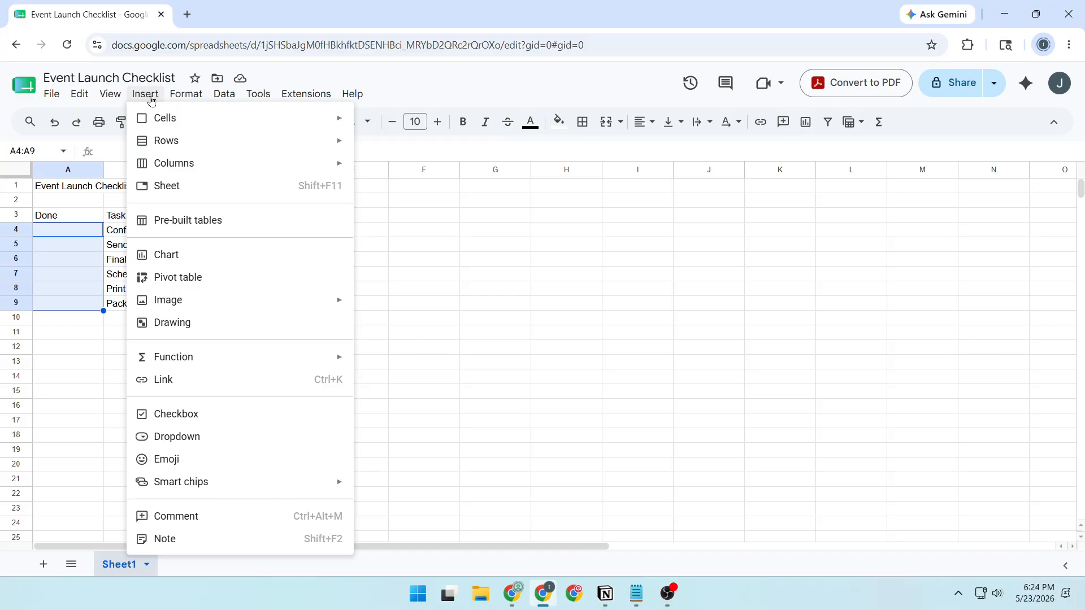
pyautogui.click(214, 420)
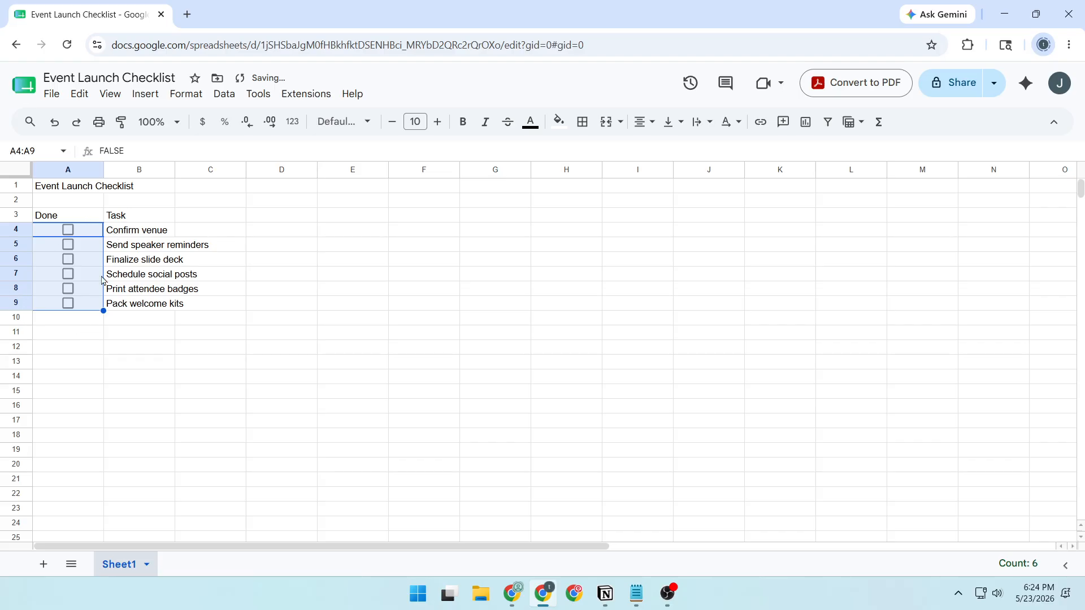
pyautogui.click(123, 343)
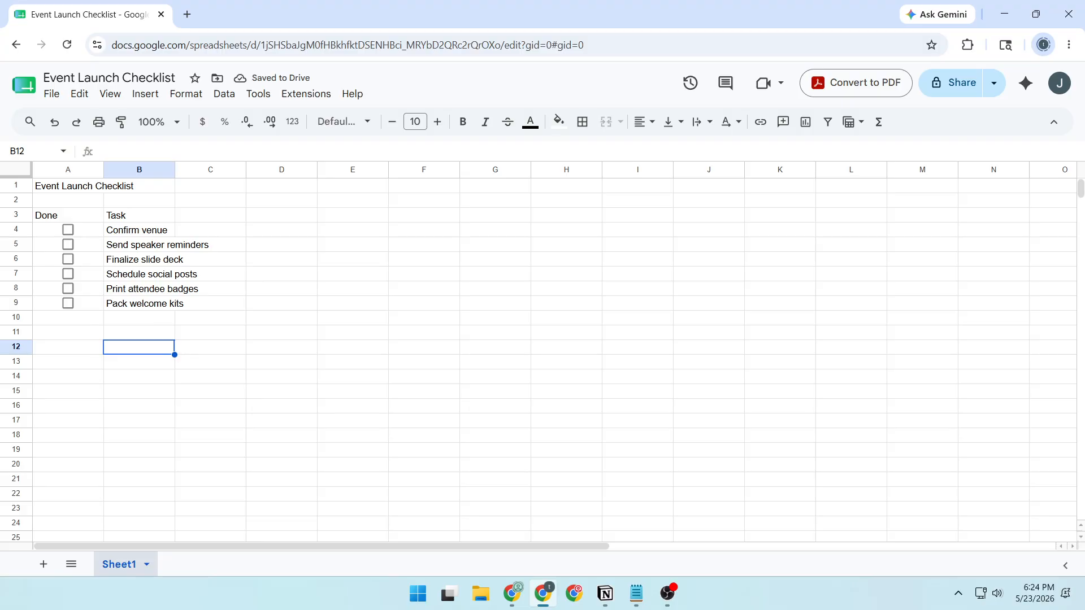
# Step: Enter the header "Progress" in D3
pyautogui.click(512, 594)
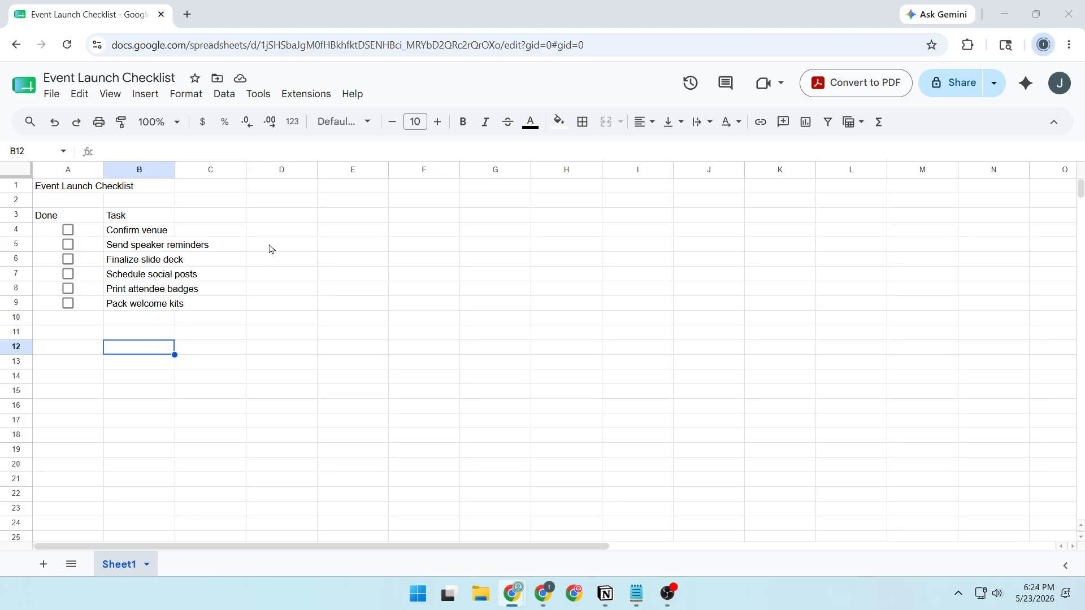
pyautogui.click(288, 221)
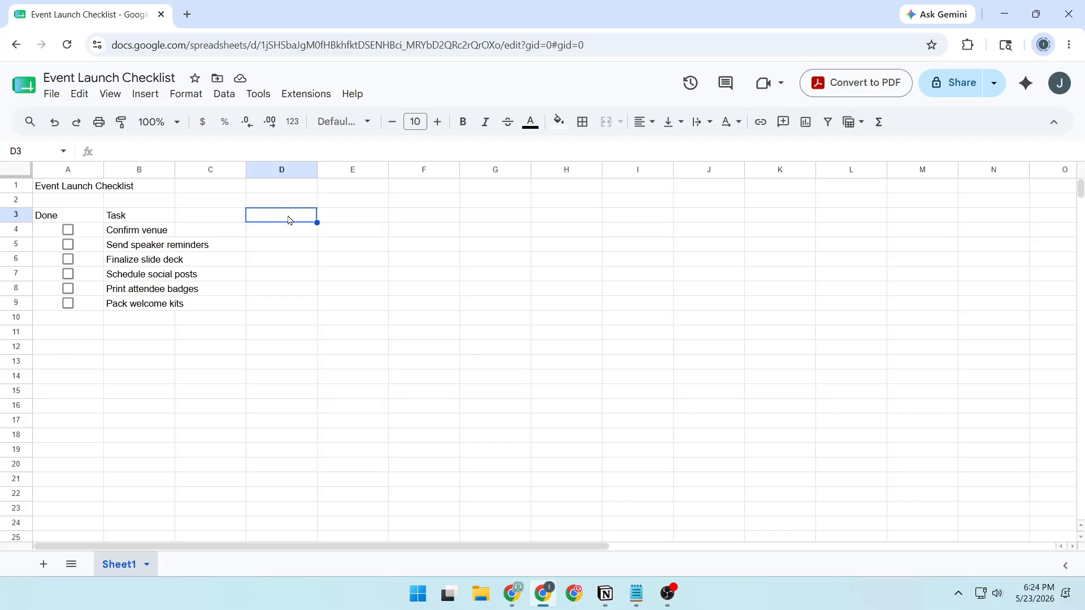
pyautogui.write('Progress')
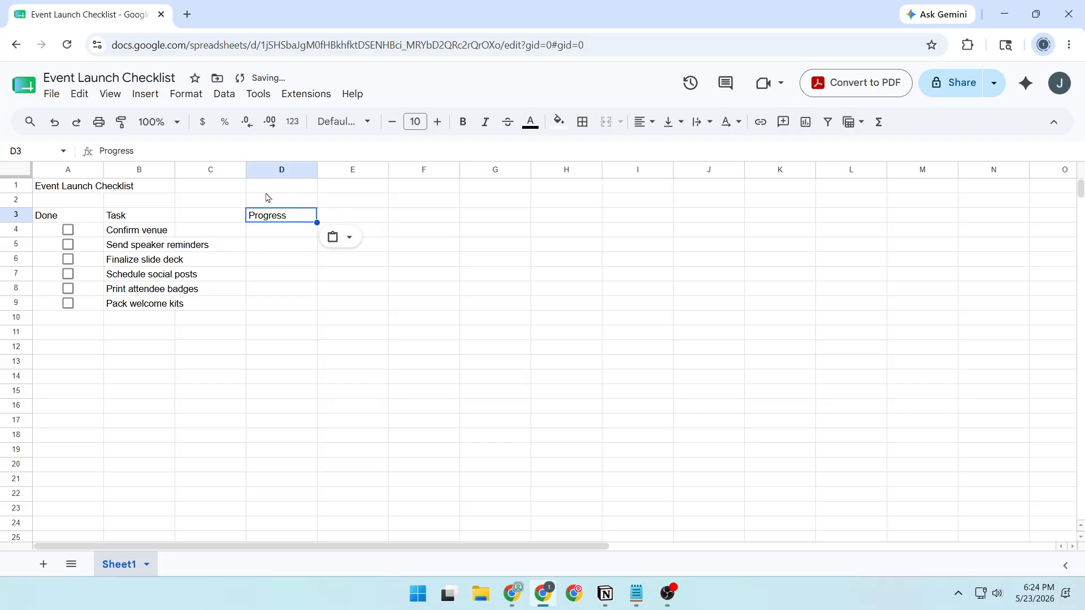
# Step: Enter the completion percentage formula =TEXT(COUNTIF(A4:A9,TRUE)/COUNTA(B4:B9),"0%")&" complete" in D4
pyautogui.hotkey('alt', 'Tab')
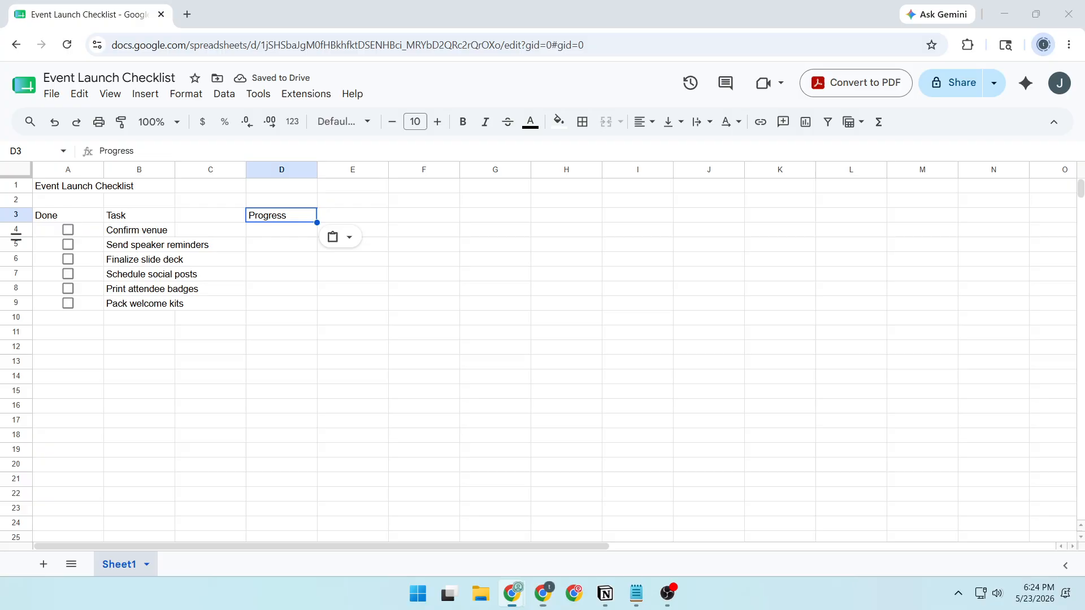
pyautogui.click(289, 234)
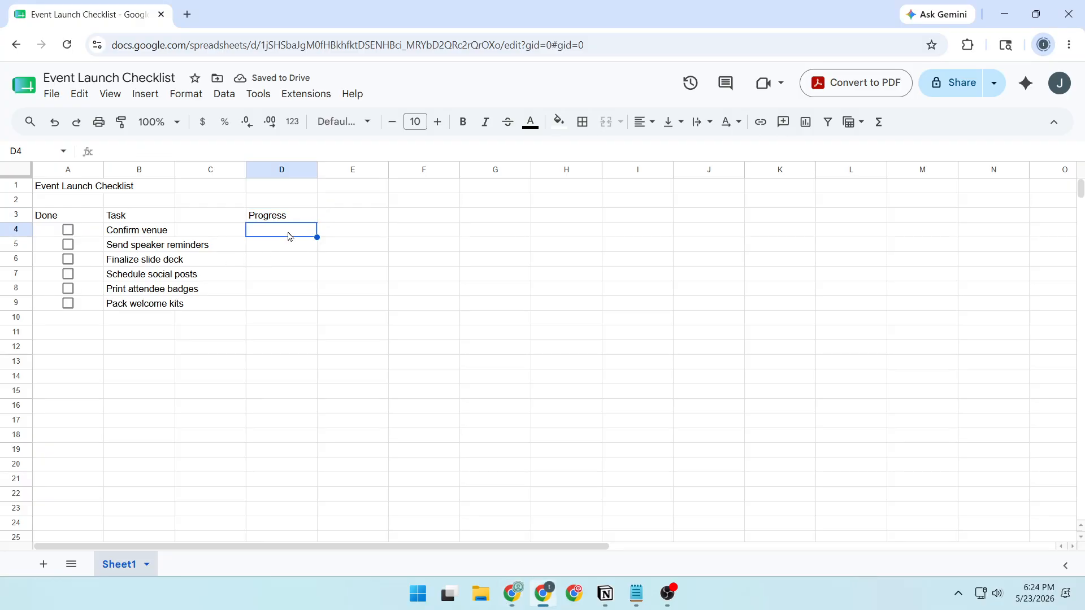
pyautogui.click(131, 150)
pyautogui.write('=TEXT(COUNTIF(A4:A9,TRUE)/COUNTA(B4:B9),"0%")&" complete"')
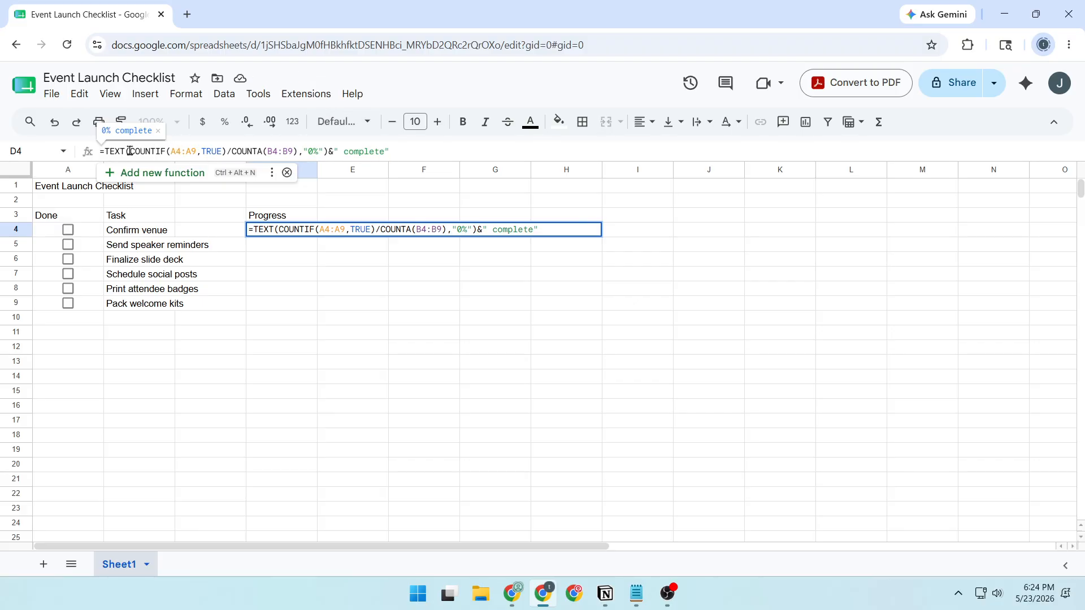
pyautogui.moveTo(130, 151); pyautogui.dragTo(226, 152)
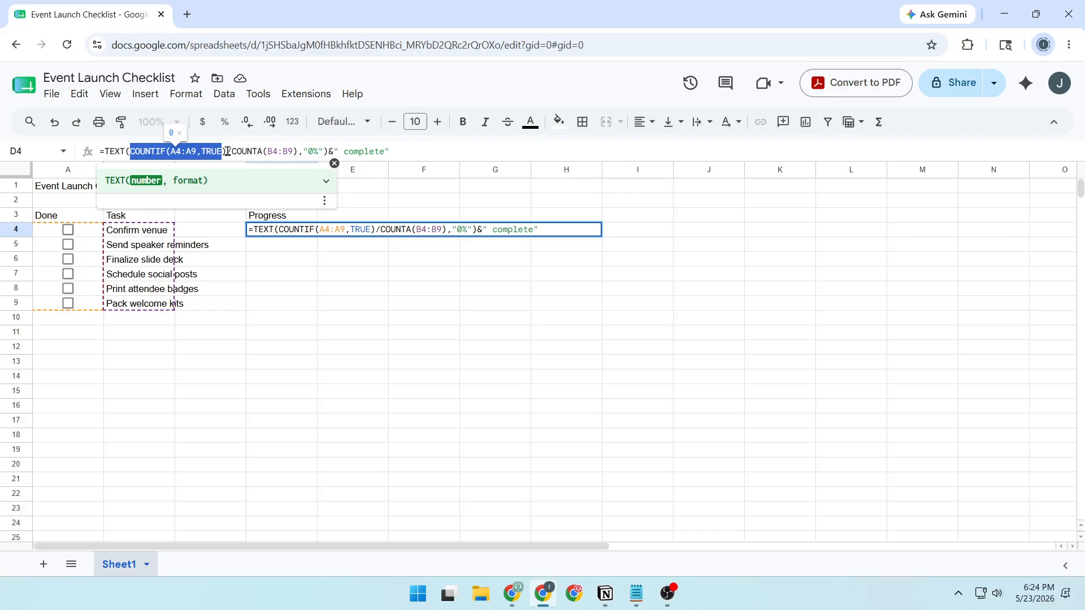
pyautogui.moveTo(226, 152); pyautogui.dragTo(430, 153)
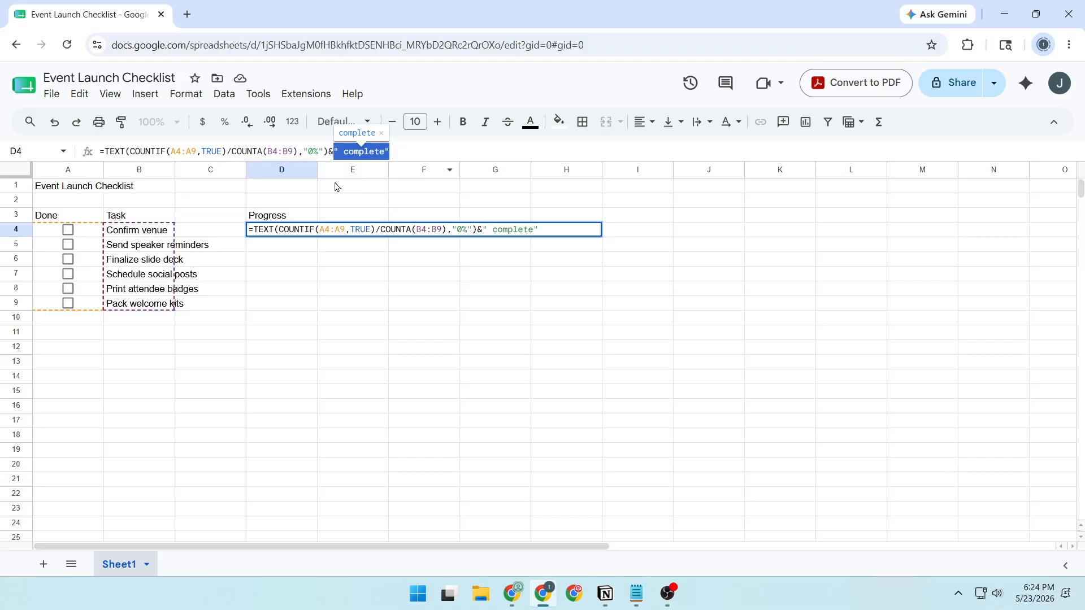
pyautogui.click(431, 150)
pyautogui.press('Return')
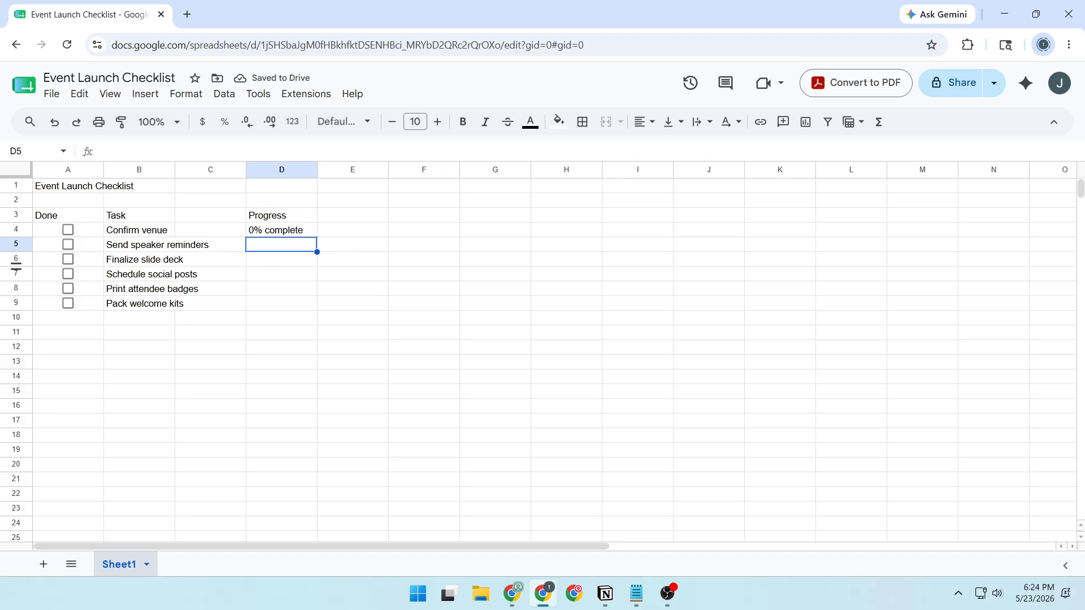
# Step: Add a progress bar in D5 with =SPARKLINE({COUNTIF(A4:A9,TRUE),COUNTA(B4:B9)-COUNTIF(A4:A9,TRUE)},{"charttype","bar";"max",COUNTA(B4:B9);"color1","#34a853";"color2","#e0e0e0"})
pyautogui.click(152, 149)
pyautogui.write('=SPARKLINE({COUNTIF(A4:A9,TRUE),COUNTA(B4:B9)-COUNTIF(A4:A9,TRUE)},{"charttype","bar";"max",COUNTA(B4:B9);"color1","#34a853";"color2","#e0e0e0"})')
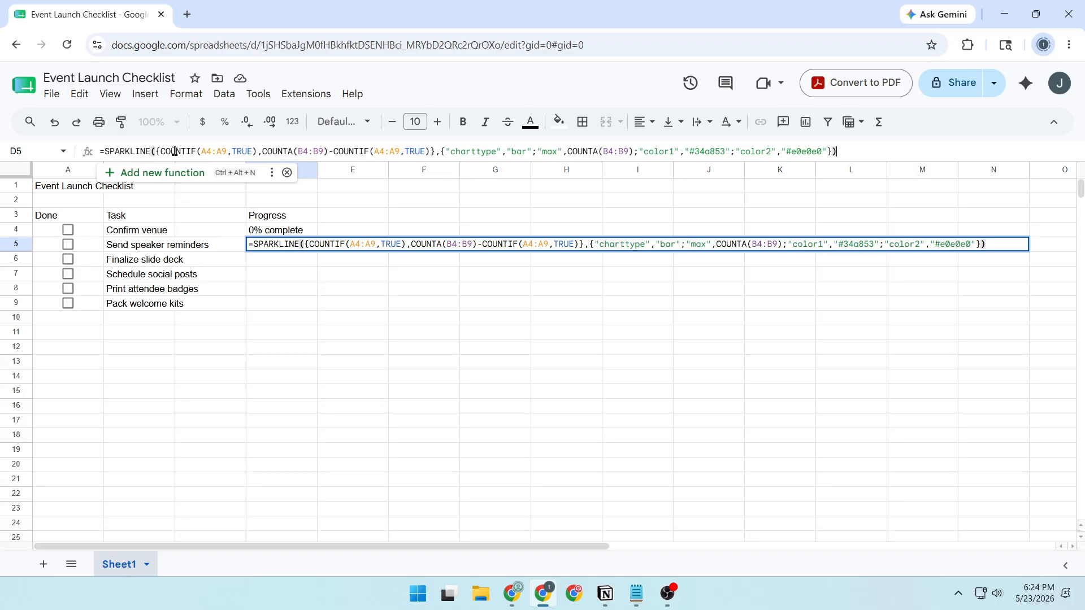
pyautogui.moveTo(157, 151); pyautogui.dragTo(430, 151)
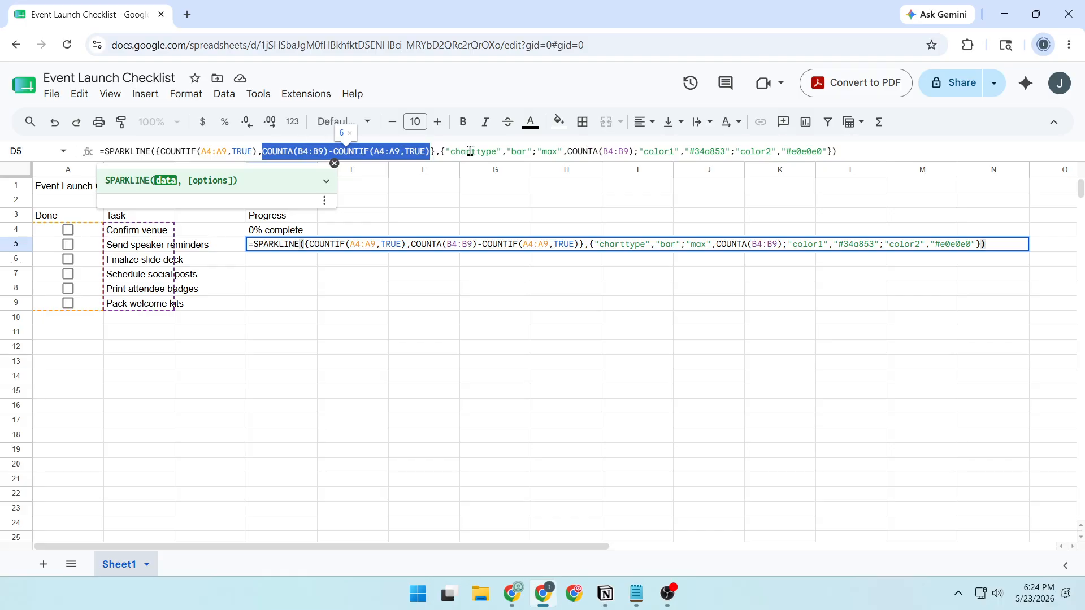
pyautogui.moveTo(436, 151); pyautogui.dragTo(841, 152)
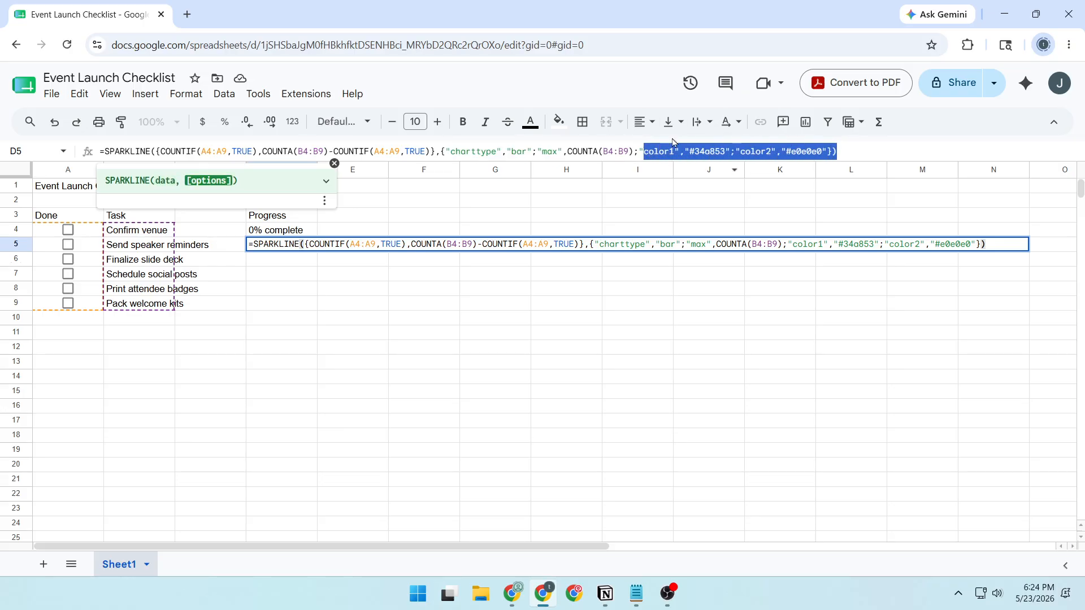
pyautogui.click(841, 150)
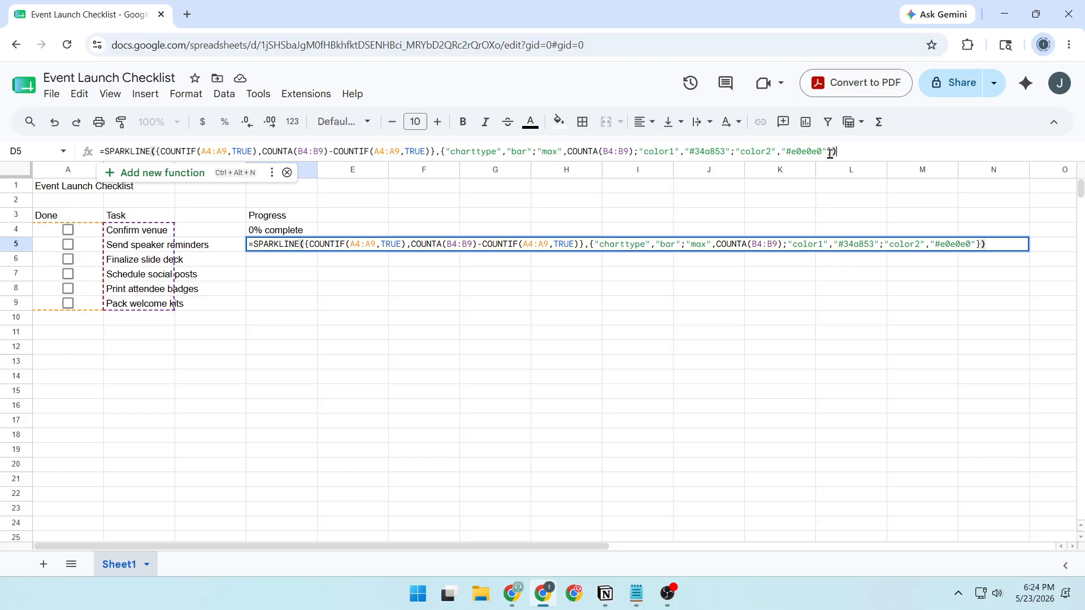
pyautogui.press('Return')
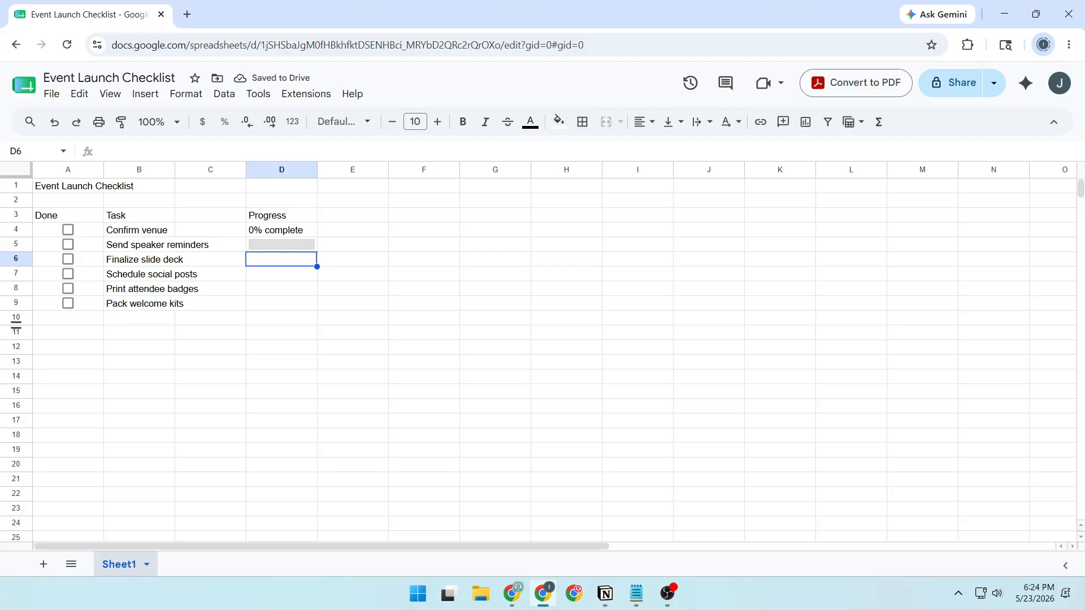
# Step: Start a conditional formatting rule for A4:B9 and set its condition to the custom formula =$A4=TRUE
pyautogui.click(95, 235)
pyautogui.moveTo(95, 235); pyautogui.dragTo(147, 308)
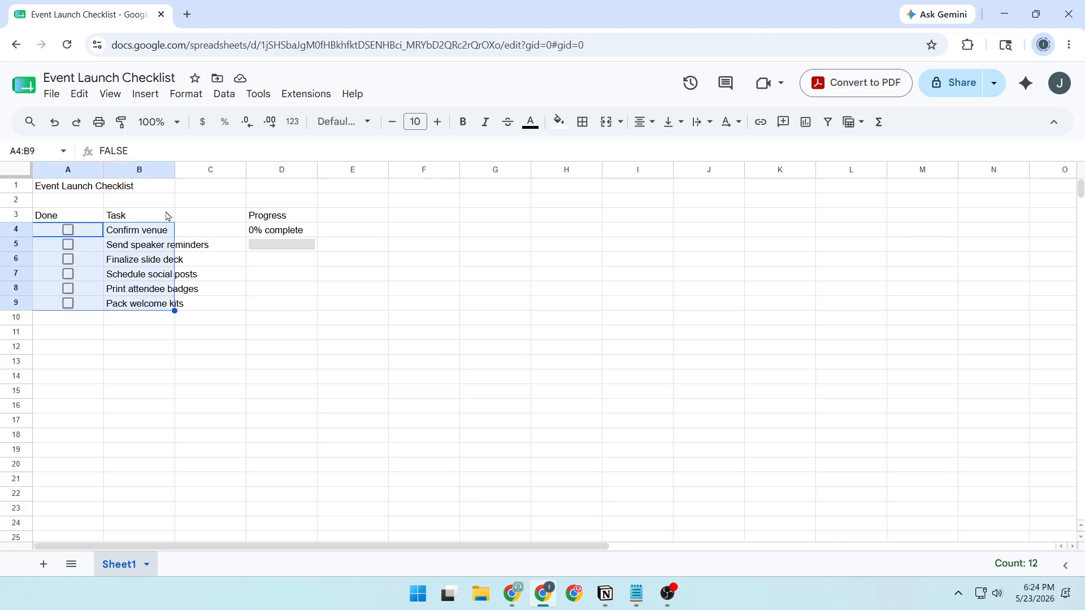
pyautogui.click(186, 93)
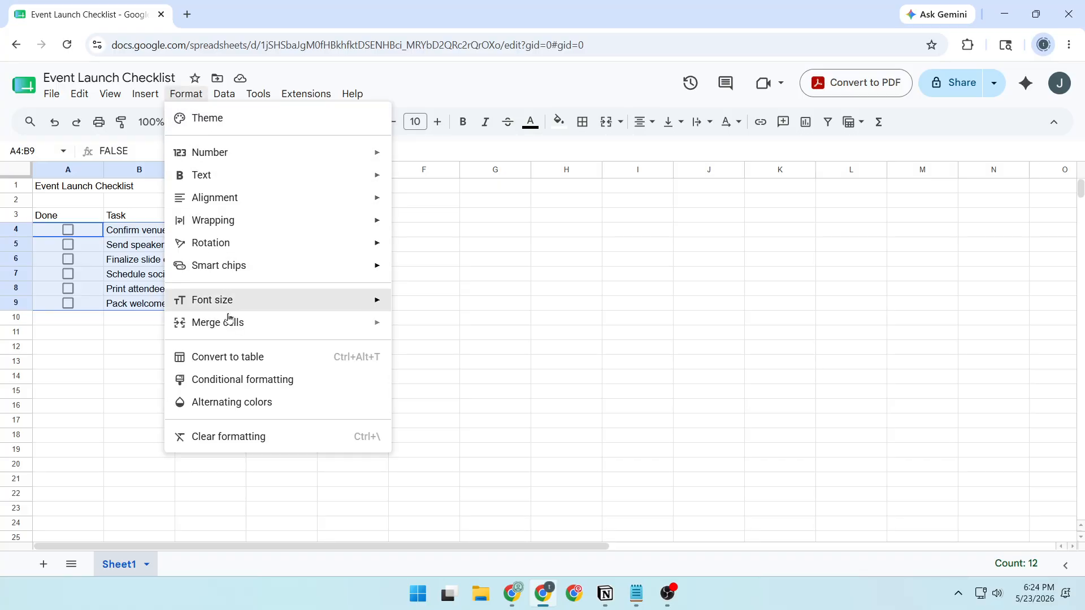
pyautogui.click(281, 386)
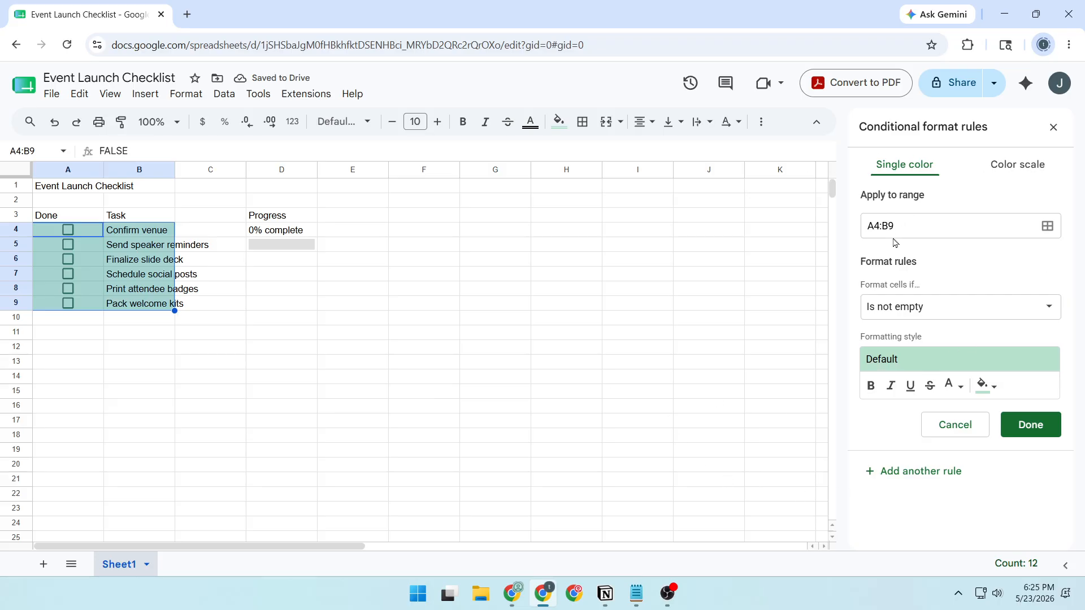
pyautogui.click(955, 309)
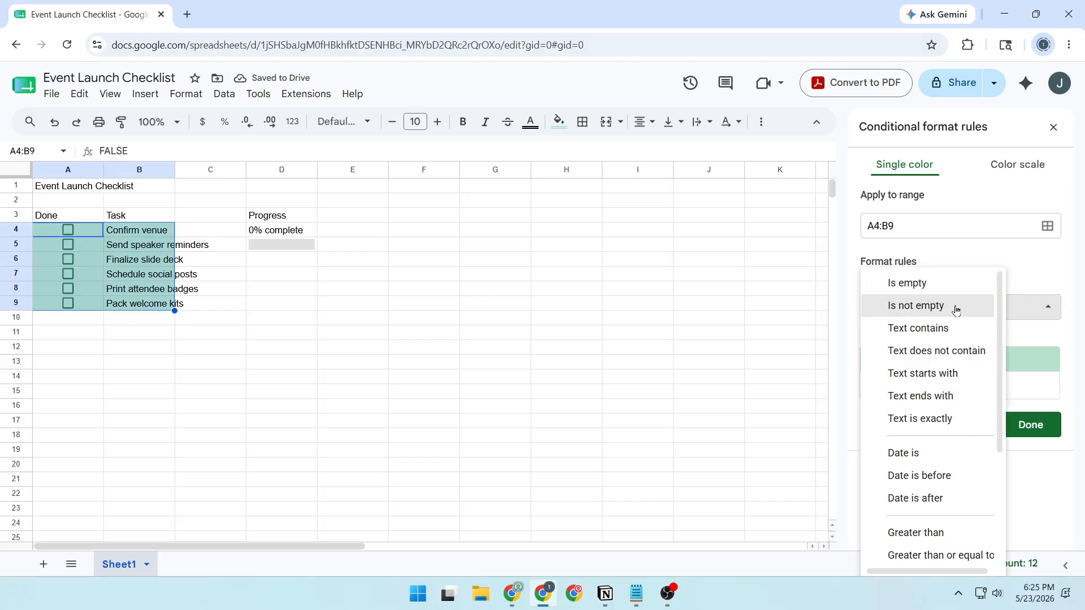
pyautogui.scroll(-3, 950, 435)
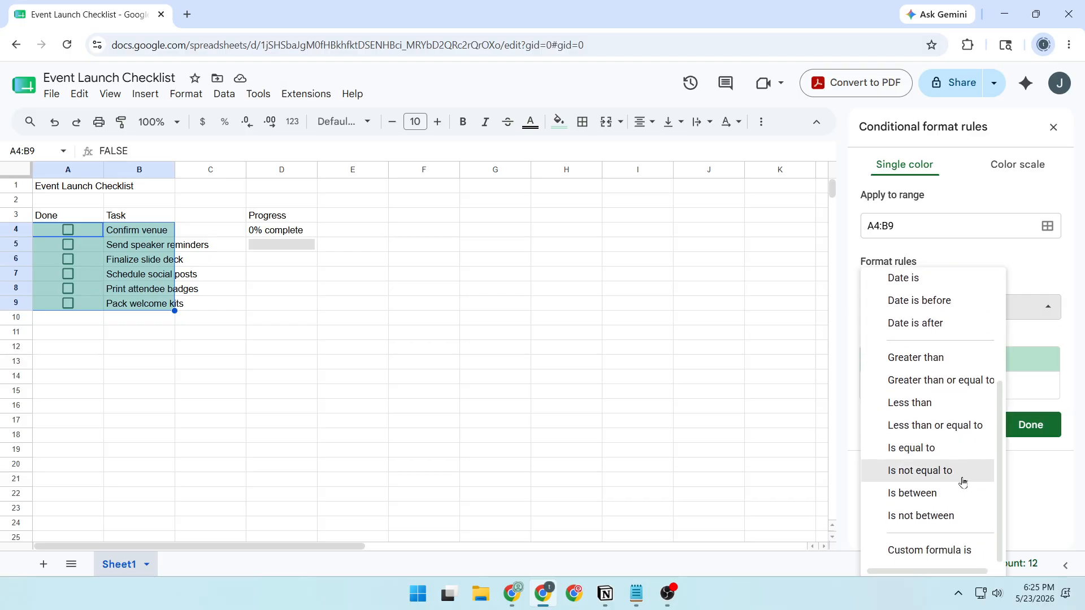
pyautogui.click(936, 551)
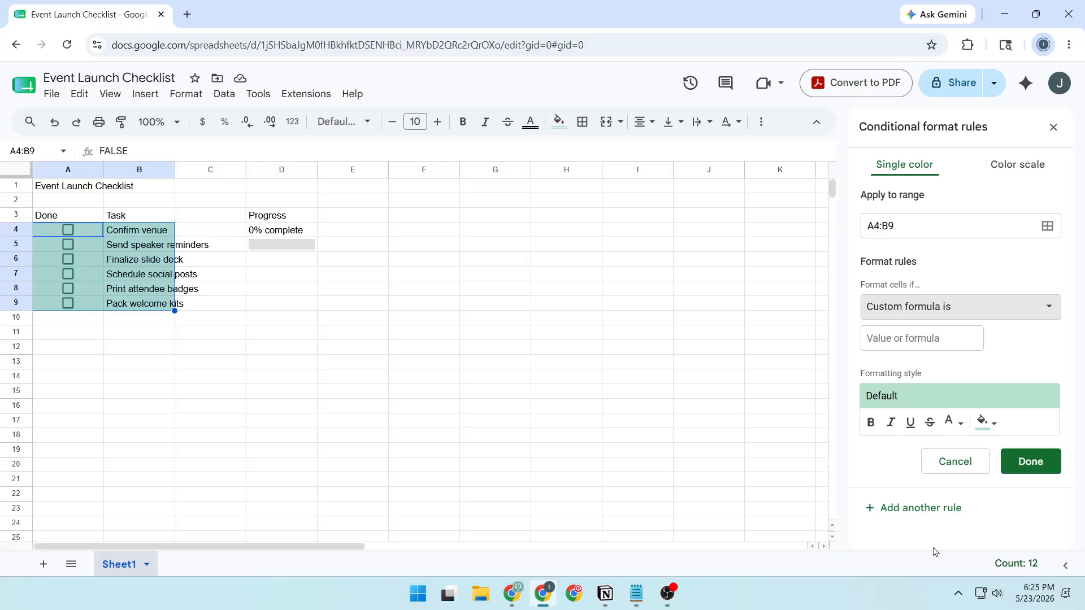
pyautogui.click(911, 338)
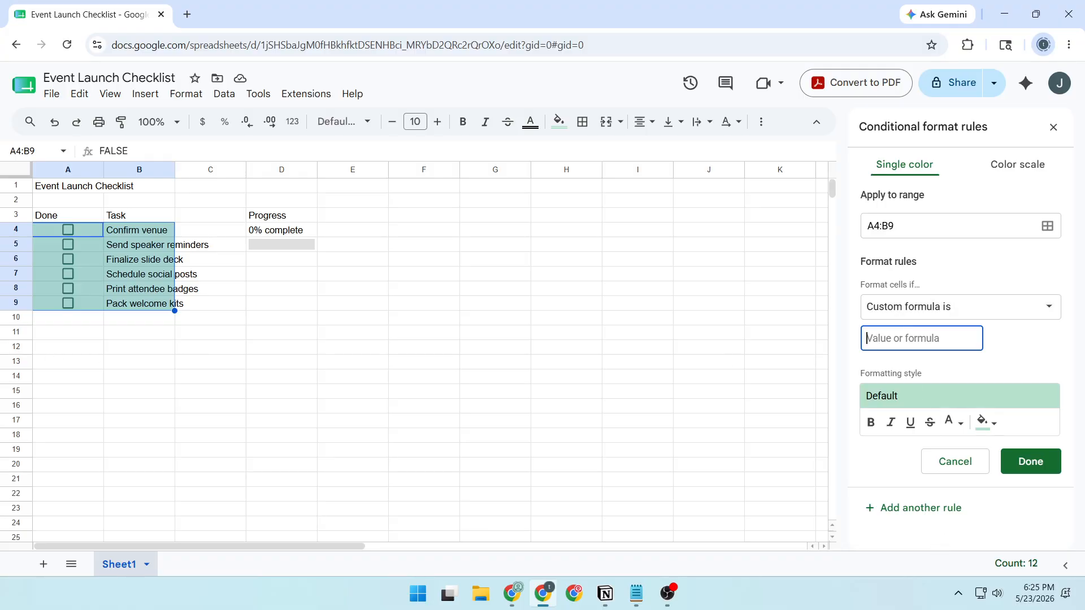
pyautogui.hotkey('alt', 'Tab')
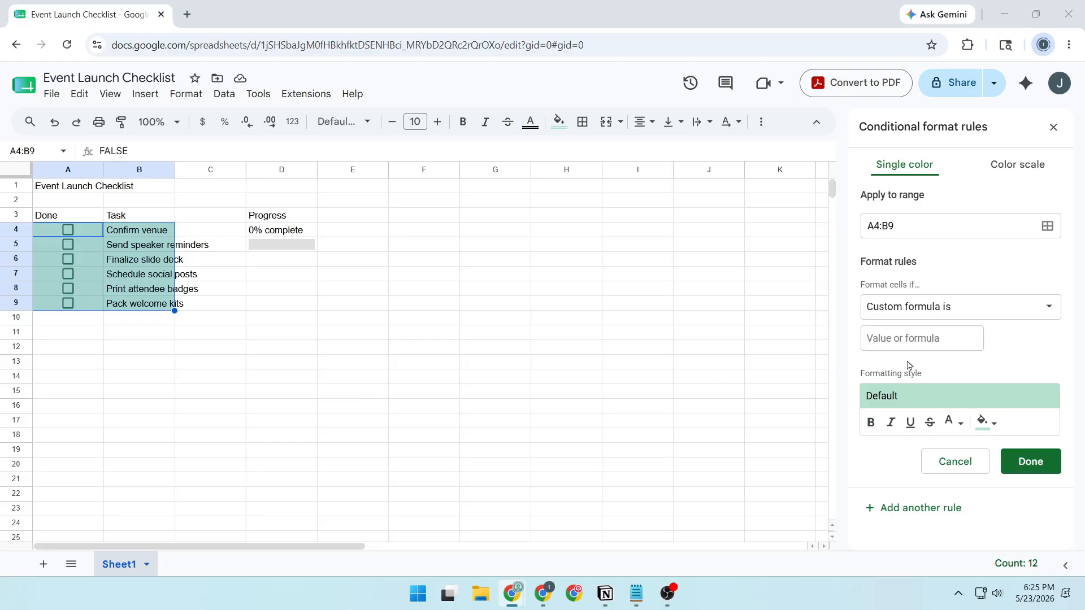
pyautogui.click(906, 336)
pyautogui.write('=$A4=TRUE')
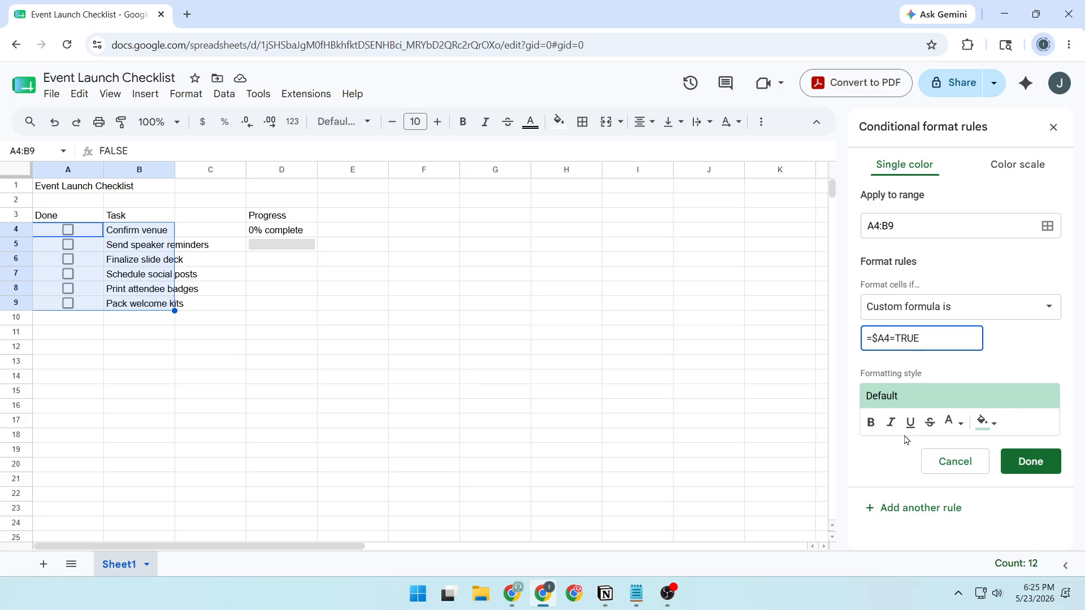
# Step: Add strikethrough to the rule's formatting style, keeping the default green fill, and save the conditional formatting rule
pyautogui.click(930, 423)
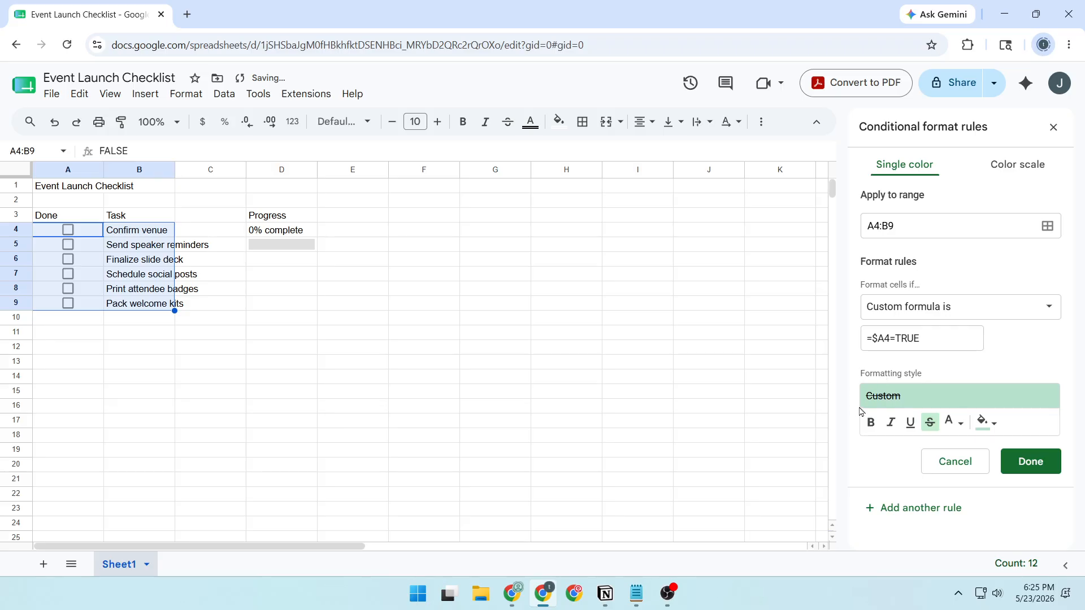
pyautogui.click(1043, 462)
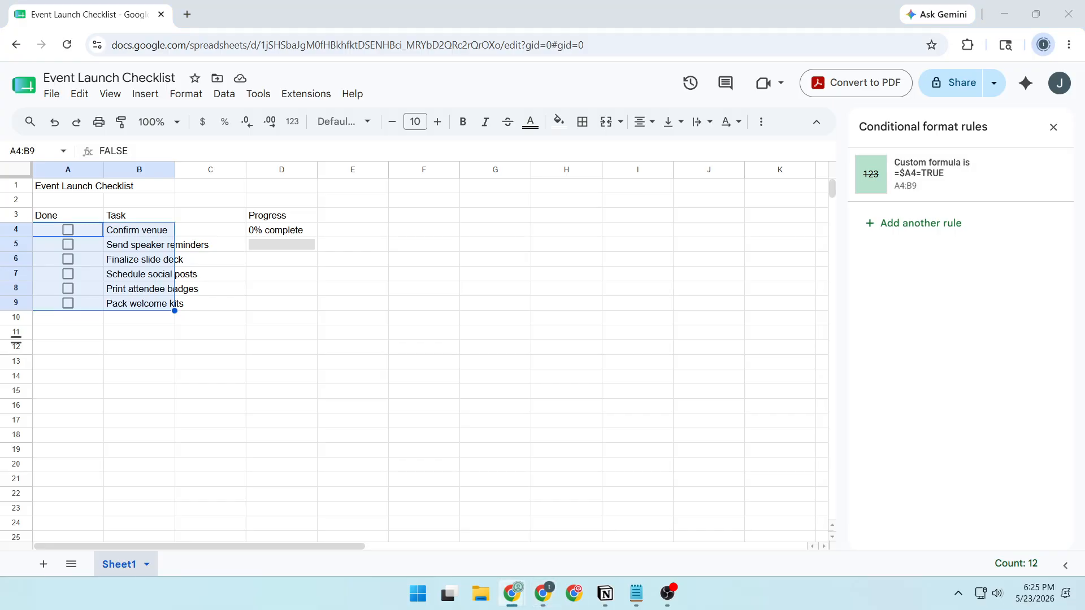
pyautogui.click(111, 349)
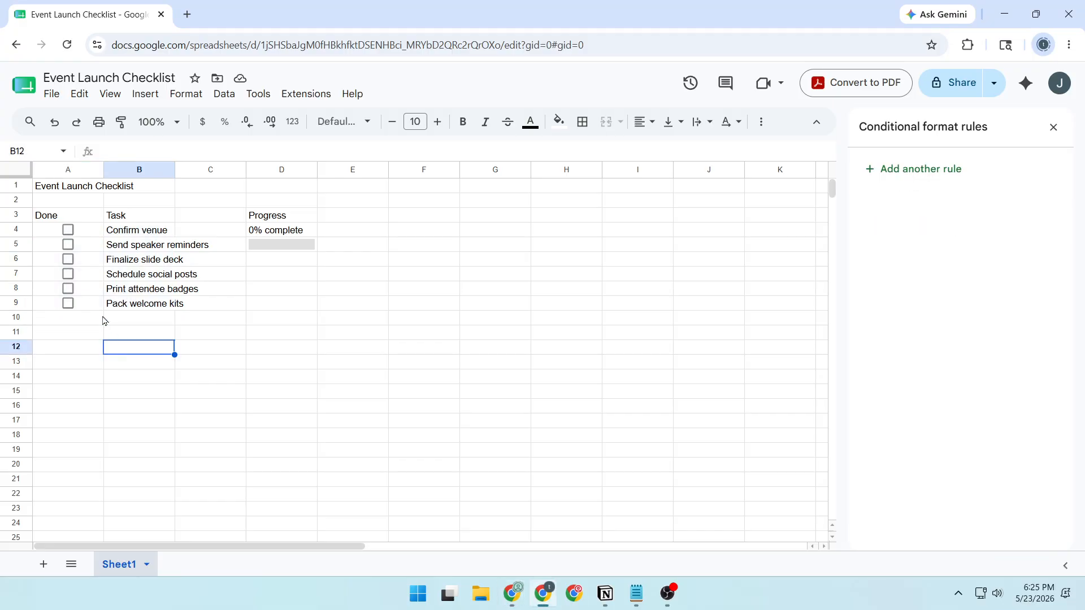
# Step: Test the rule by marking Confirm venue and Finalize slide deck as done, toggling Confirm venue off and back on
pyautogui.click(69, 231)
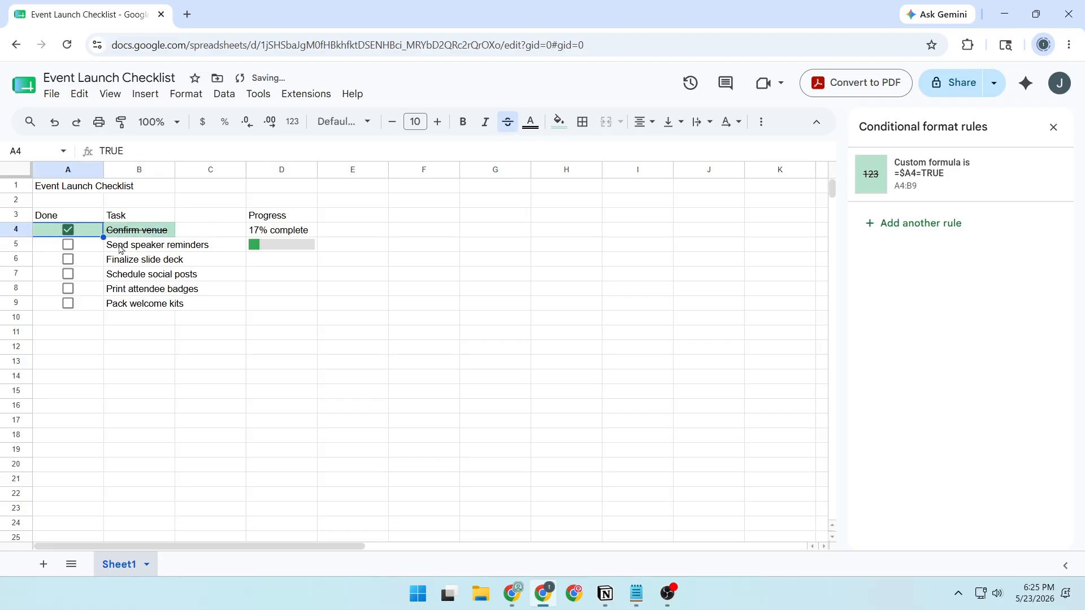
pyautogui.click(69, 260)
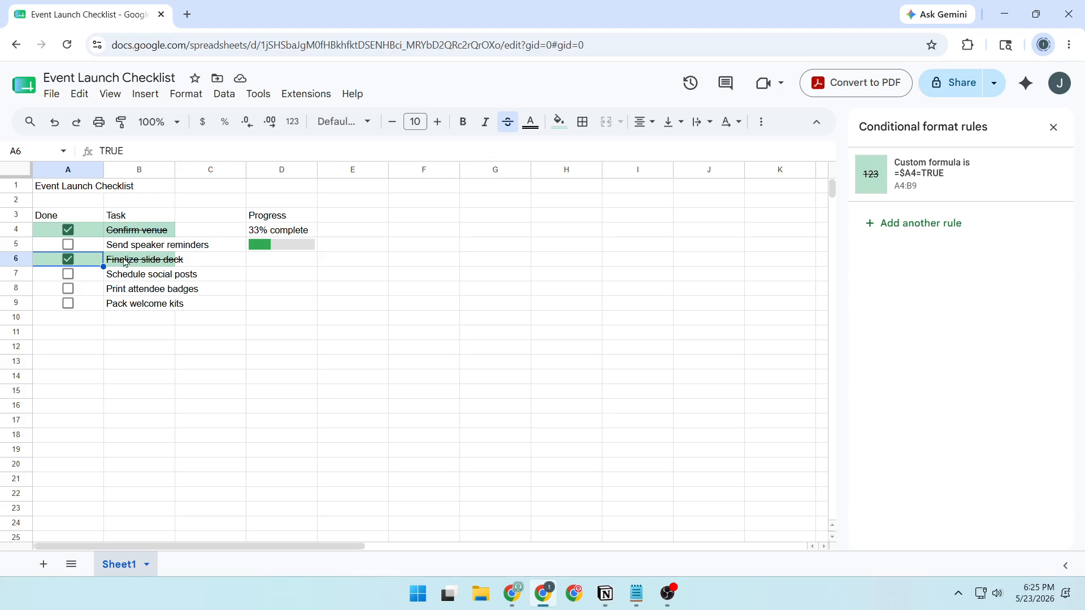
pyautogui.click(153, 263)
pyautogui.click(140, 232)
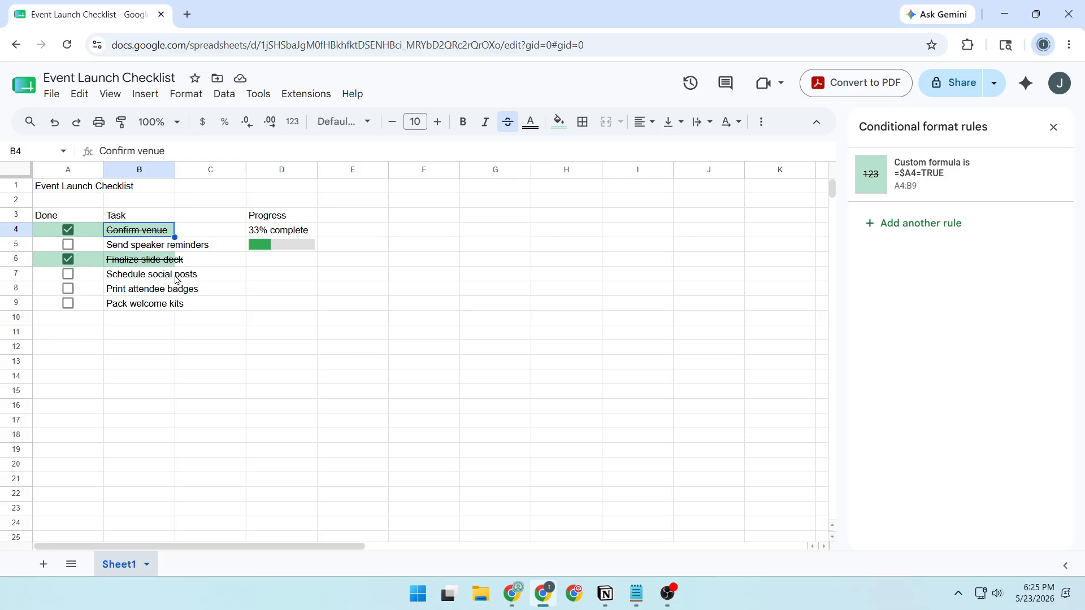
pyautogui.click(67, 230)
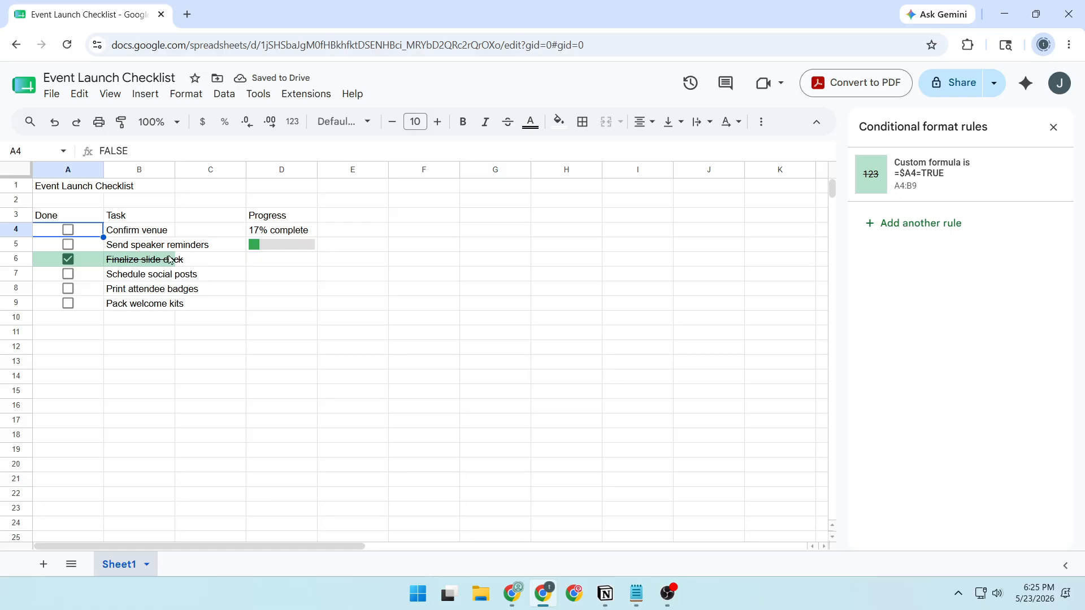
pyautogui.click(68, 230)
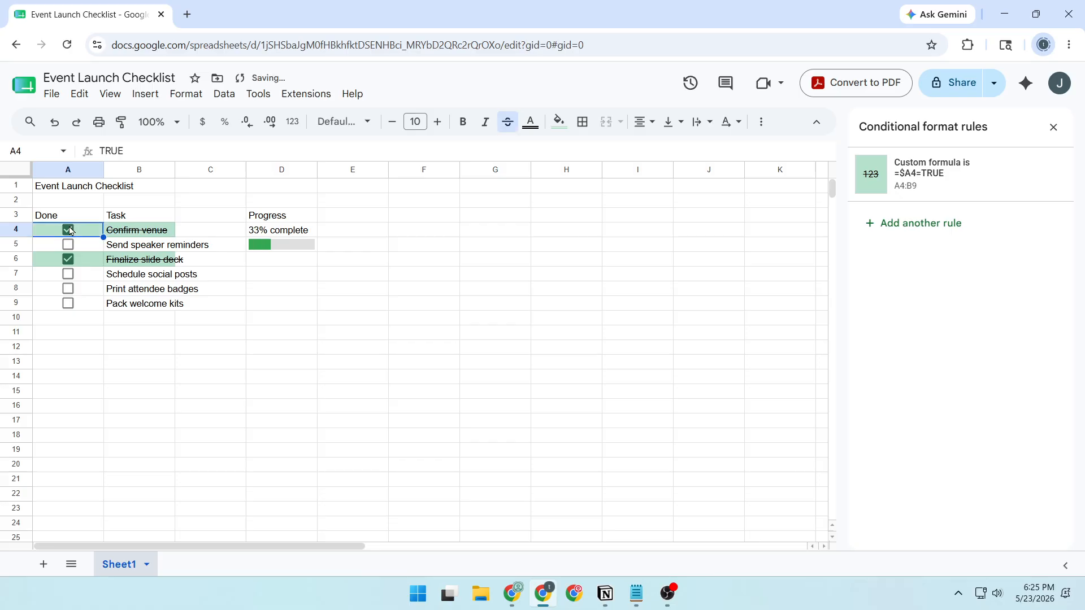
# Step: Mark the remaining tasks Send speaker reminders, Schedule social posts, Print attendee badges and Pack welcome kits as done
pyautogui.click(69, 245)
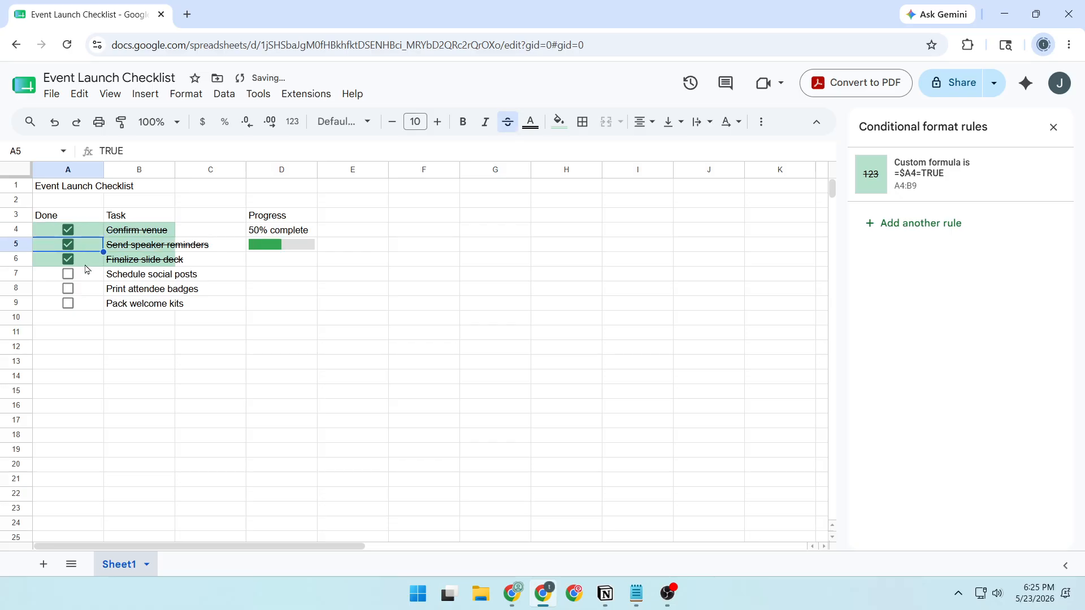
pyautogui.click(69, 274)
pyautogui.click(69, 289)
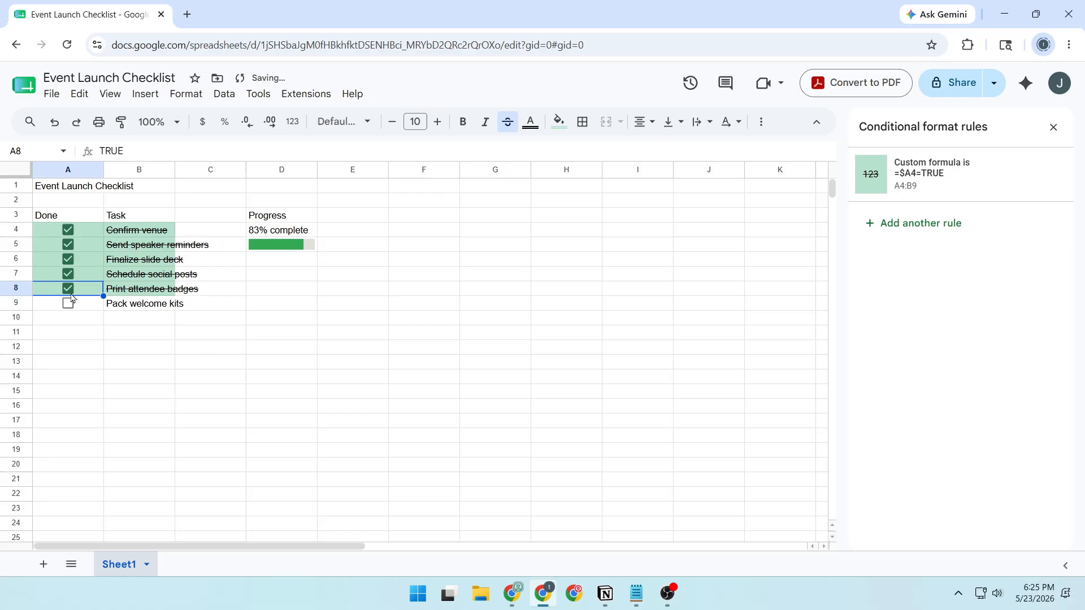
pyautogui.click(70, 308)
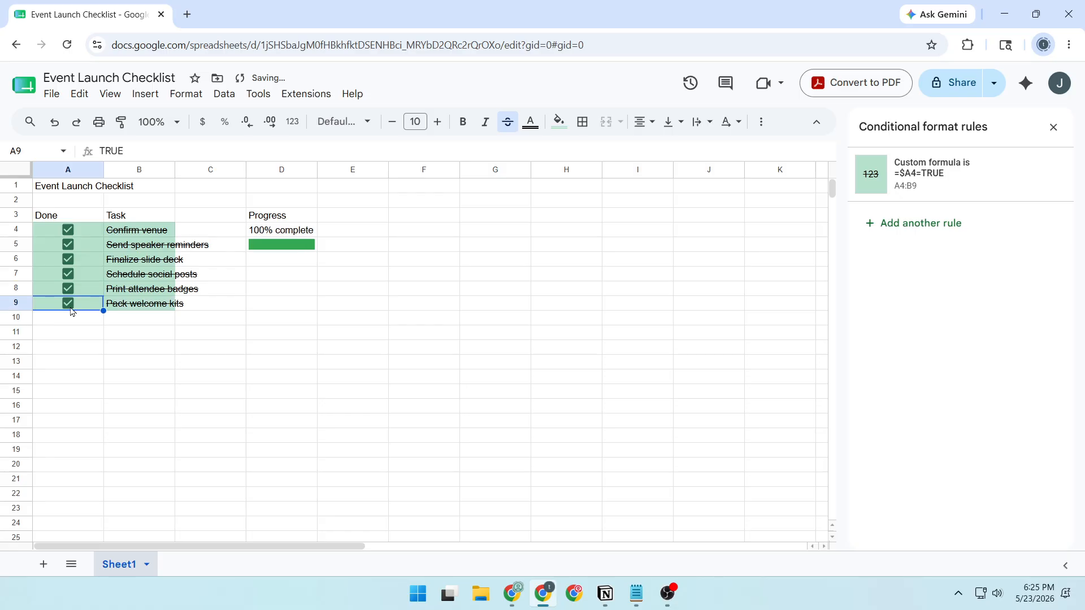
# Step: Clear the Done checkboxes of all six tasks in A4:A9
pyautogui.click(71, 309)
pyautogui.click(69, 290)
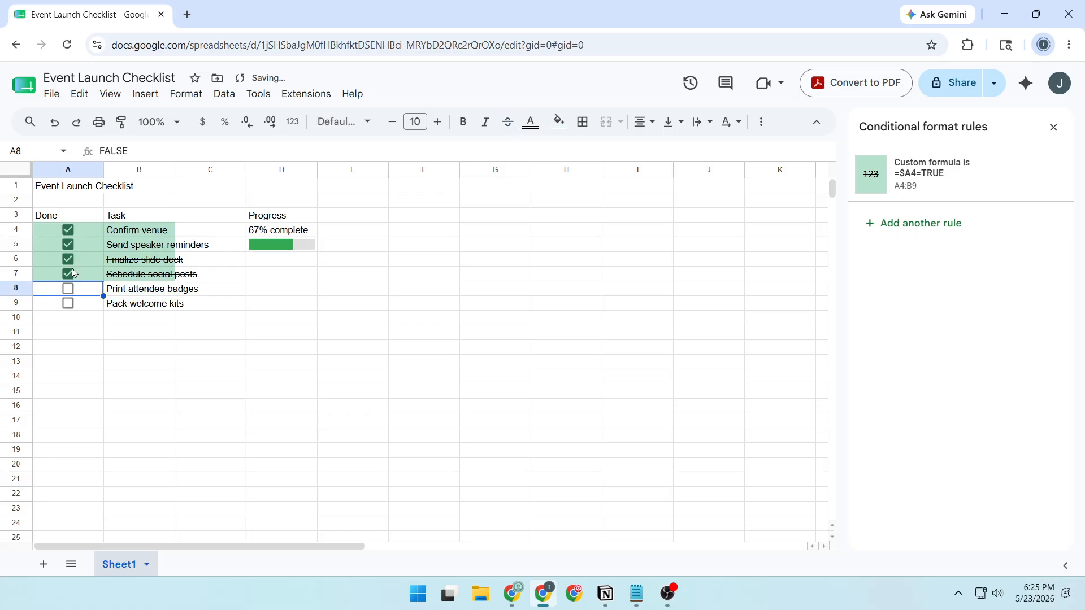
pyautogui.click(68, 259)
pyautogui.click(68, 275)
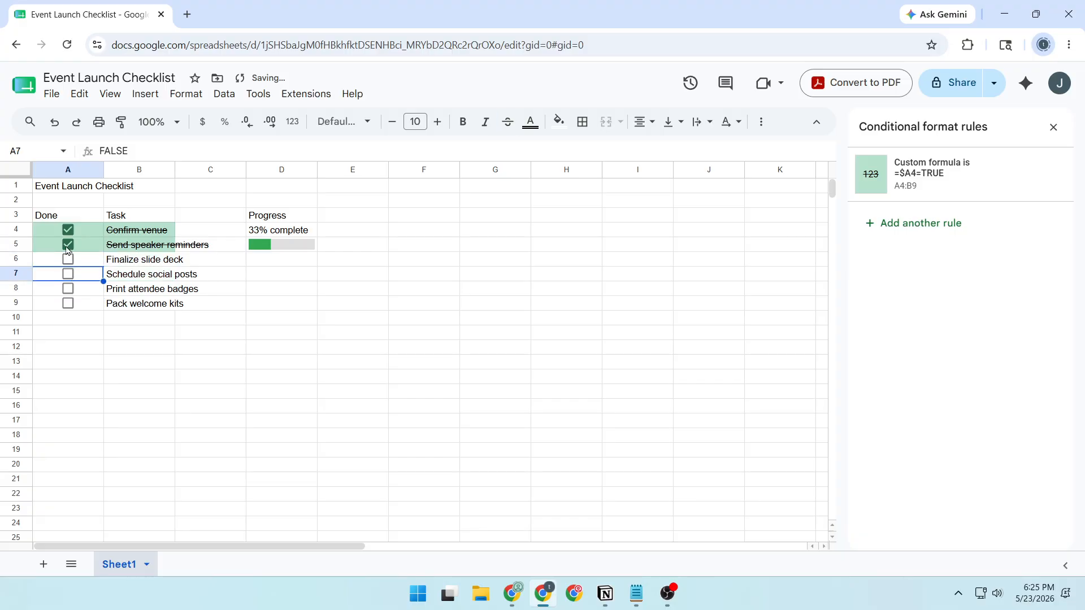
pyautogui.click(67, 245)
pyautogui.click(68, 230)
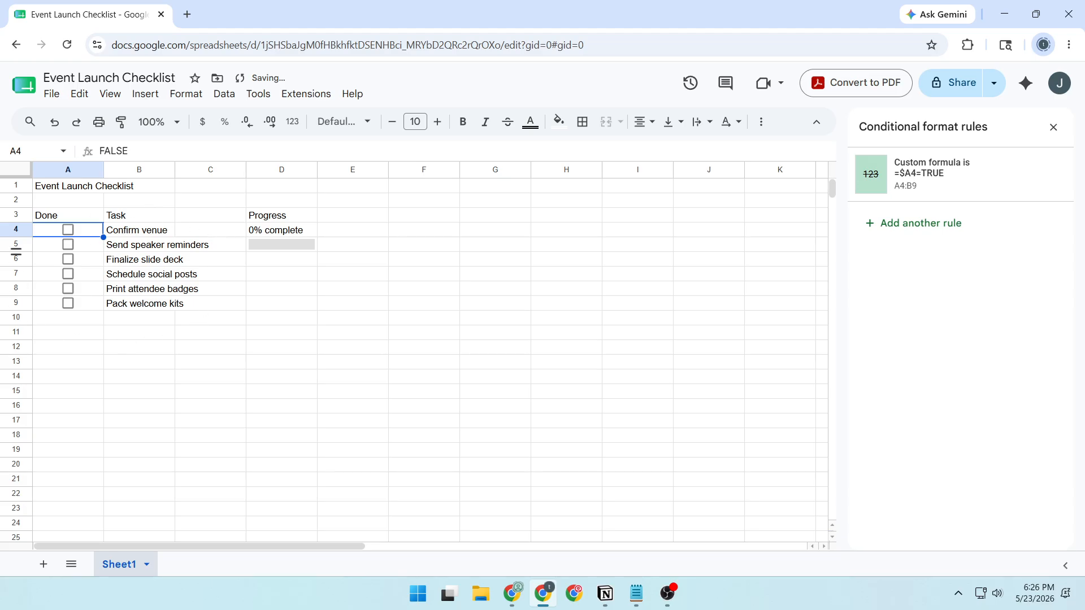
pyautogui.hotkey('alt', 'Tab')
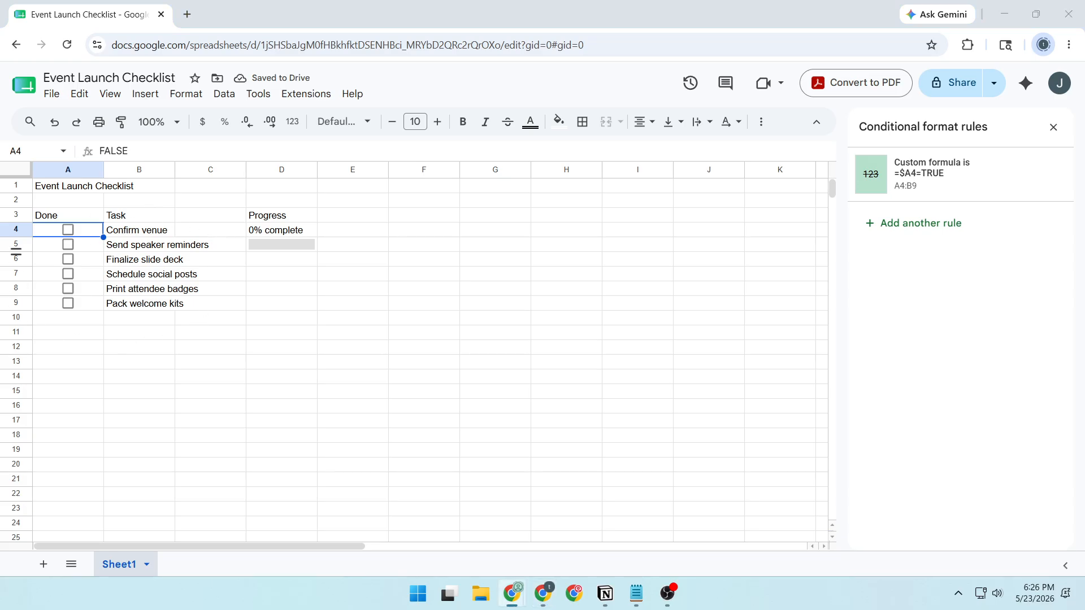